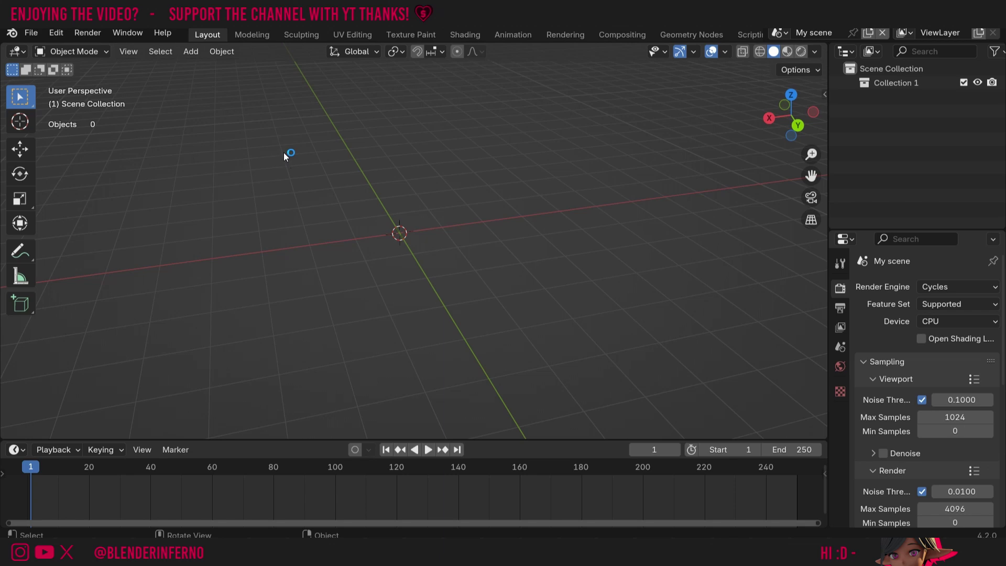
- Reposition the 3D cursor freehand at several spots in the empty scene, ending near the red X axis
key("shift")
left_click(273, 173, "shift")
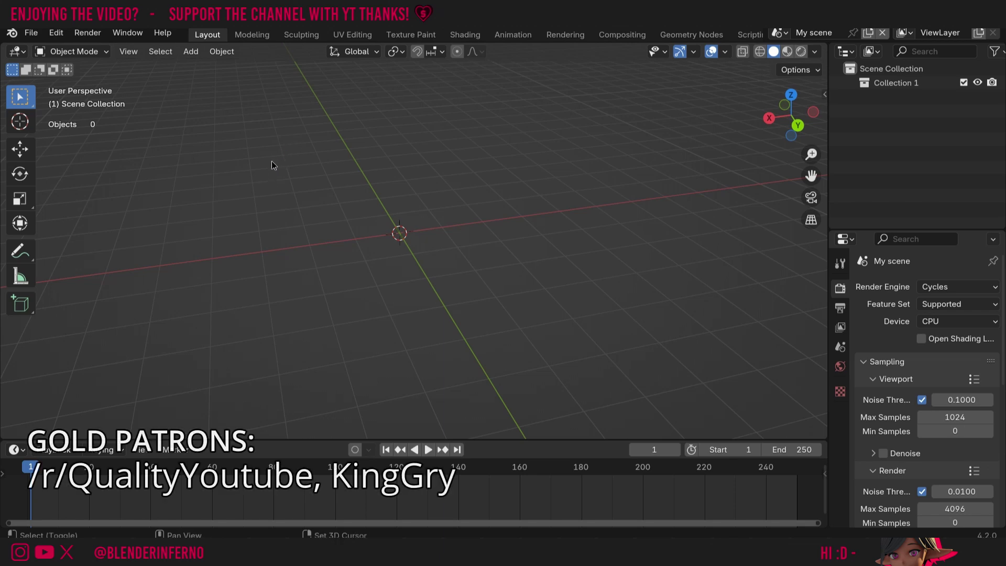
right_click(271, 163, "shift")
right_click(420, 112, "shift")
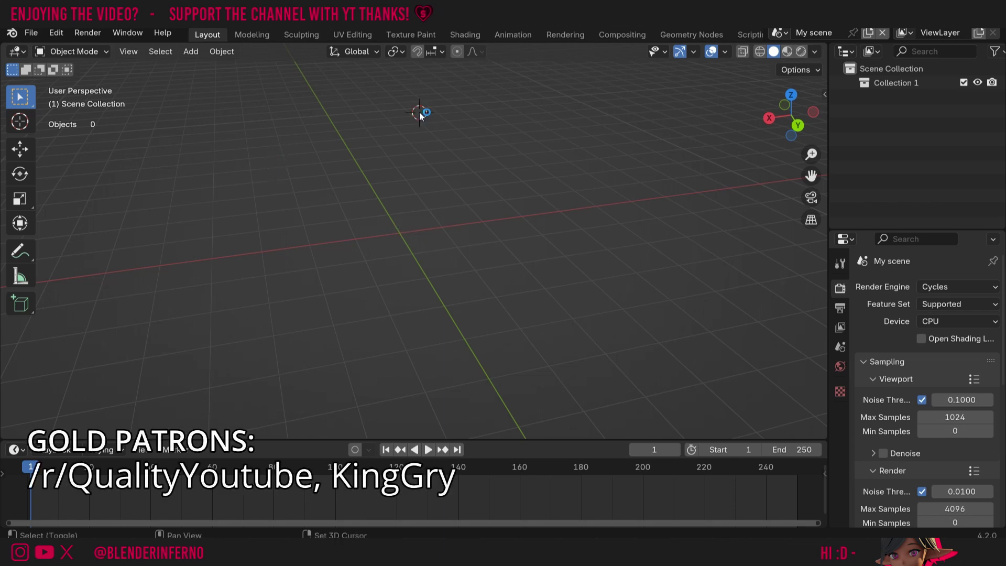
right_click(552, 210, "shift")
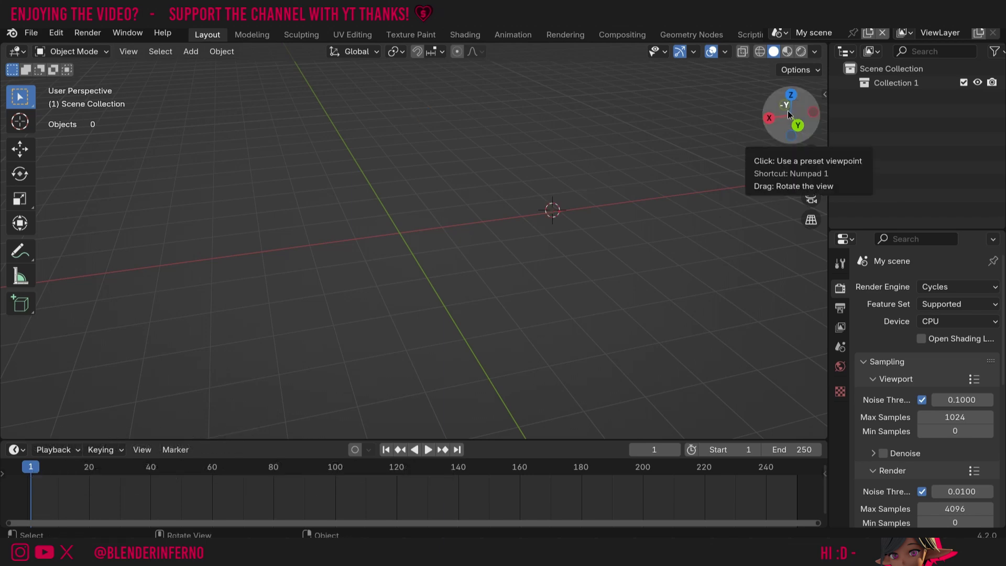
left_click_drag(787, 111, 576, 124)
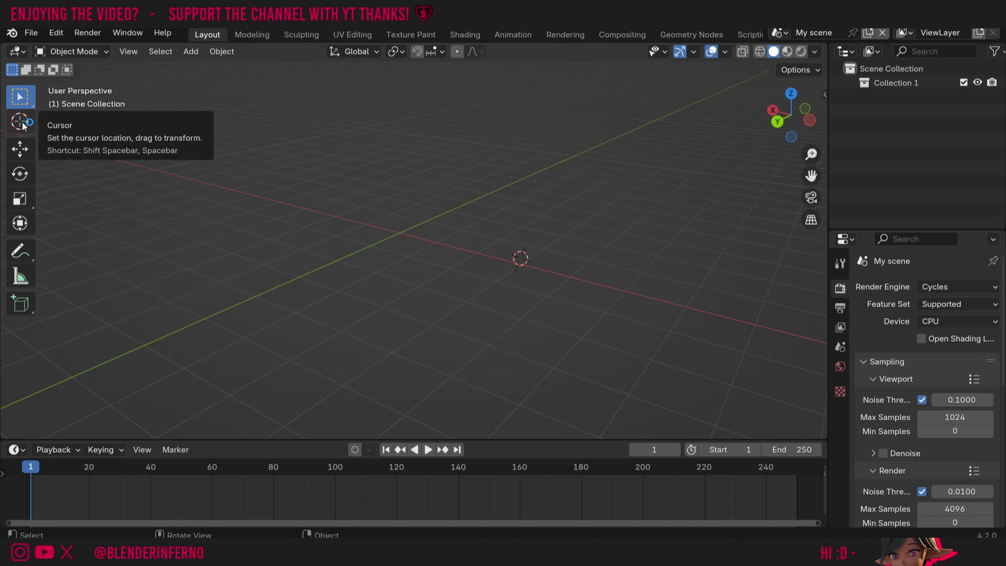
- Place the 3D cursor at a new spot away from the axes with the Cursor tool, and return to the selection tool
left_click(21, 123)
left_click(265, 166)
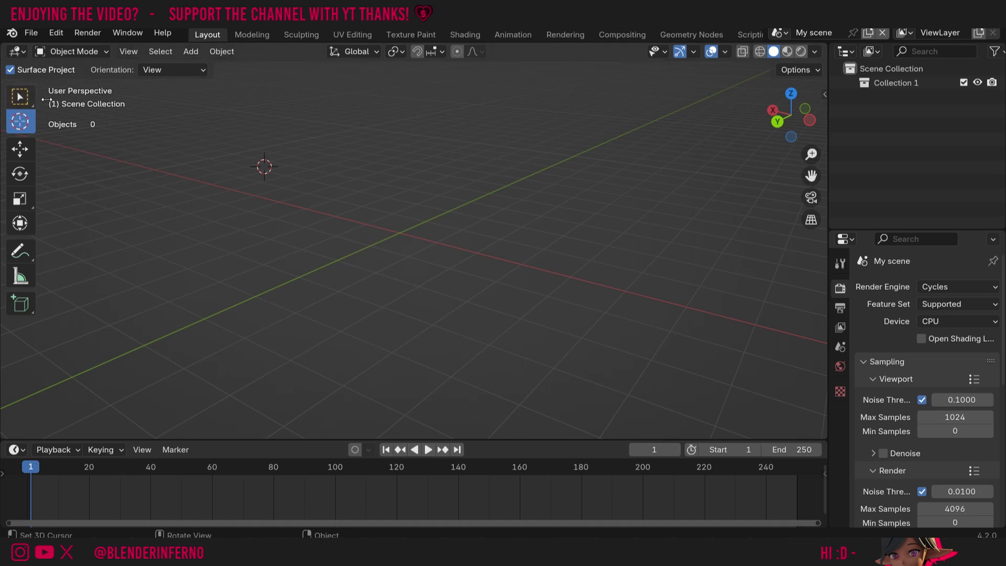
left_click(20, 96)
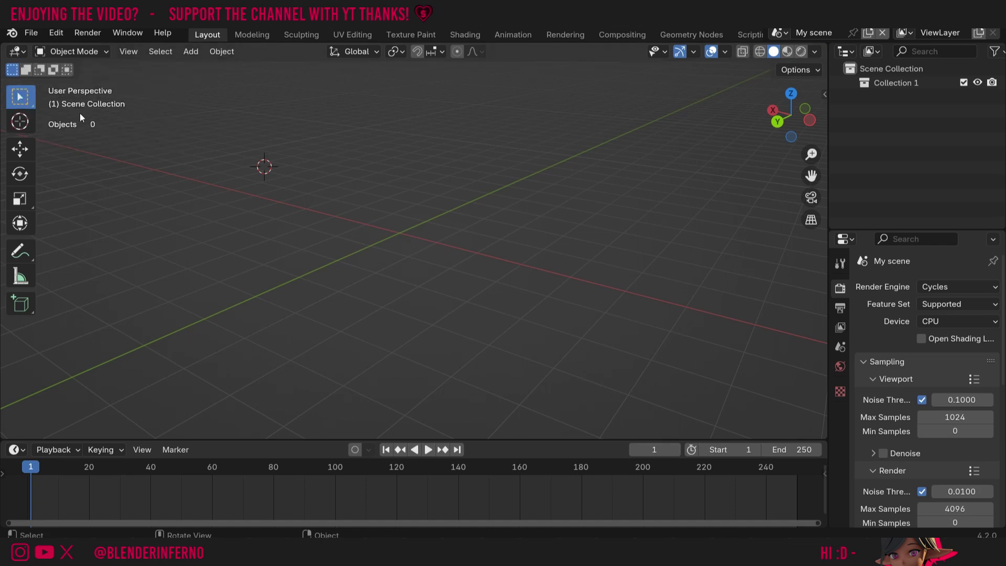
middle_click_drag(422, 152, 648, 149)
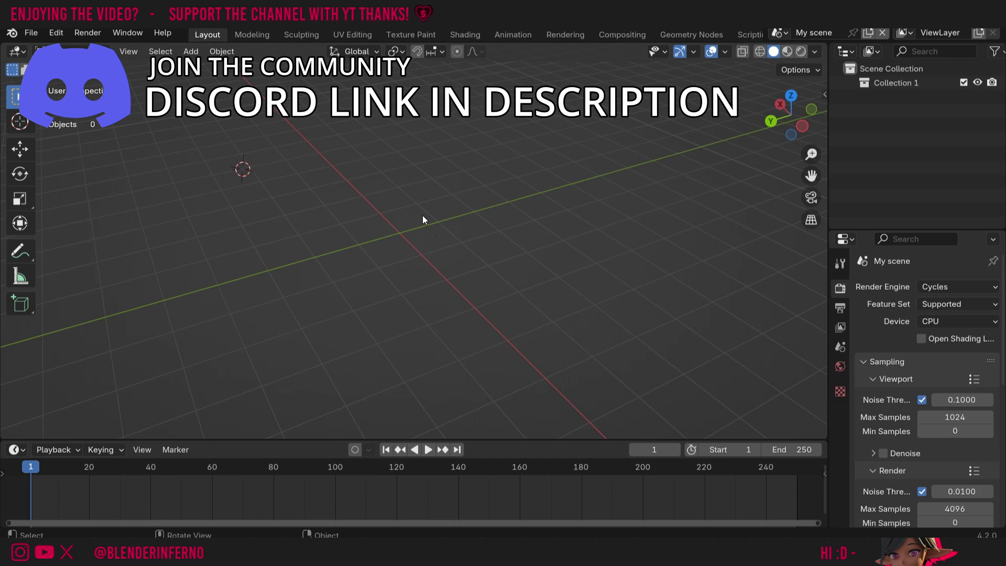
- Reset the 3D cursor to the world origin and add a 2 m cube mesh there
key("shift+s")
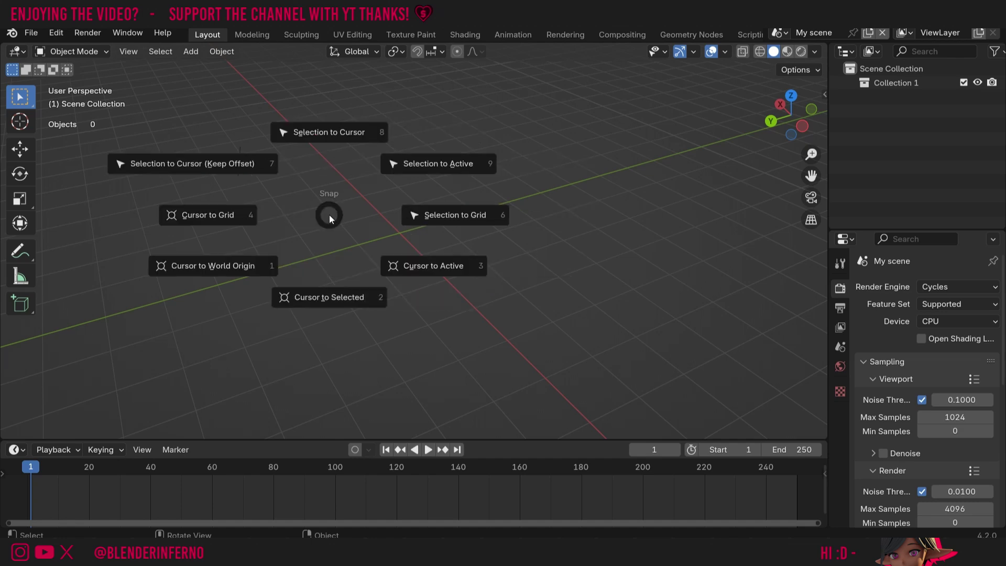
left_click(258, 263)
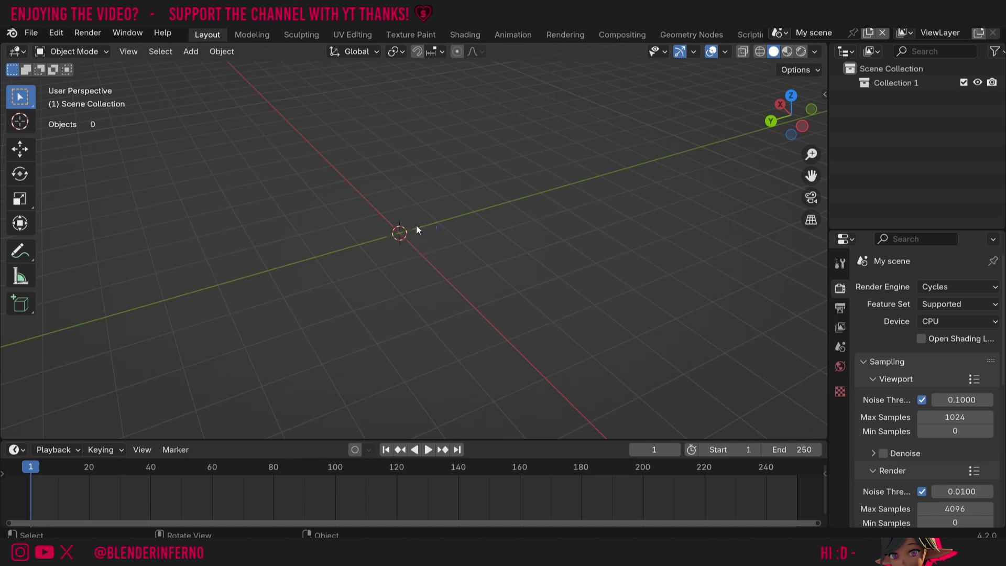
key("shift+a")
mouse_move(416, 225)
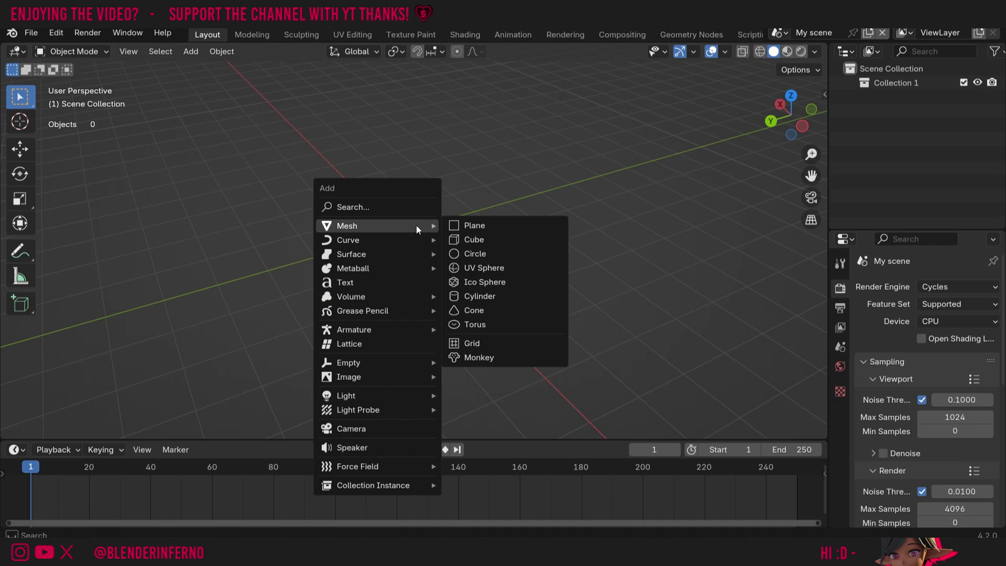
left_click(470, 241)
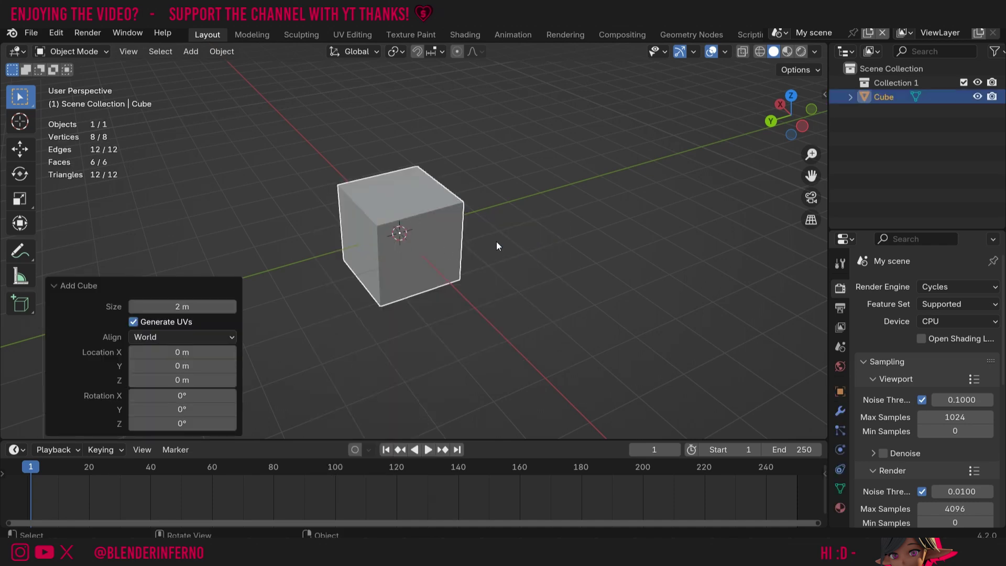
- Move the 3D cursor to about X 8.19, Y 11, Z 2.98 m and add a second 2 m cube there
scroll(497, 242, "down", 5)
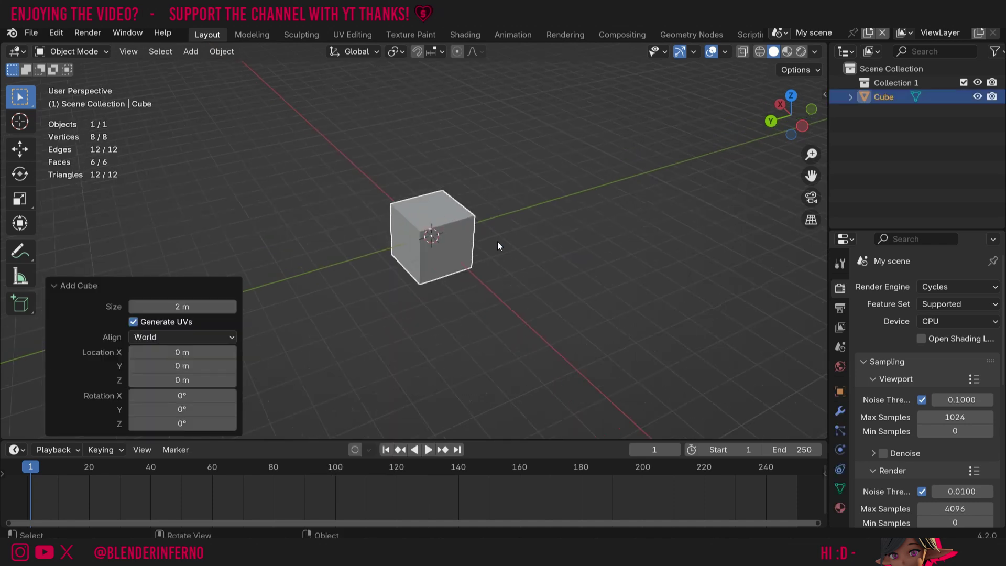
right_click(234, 179, "shift")
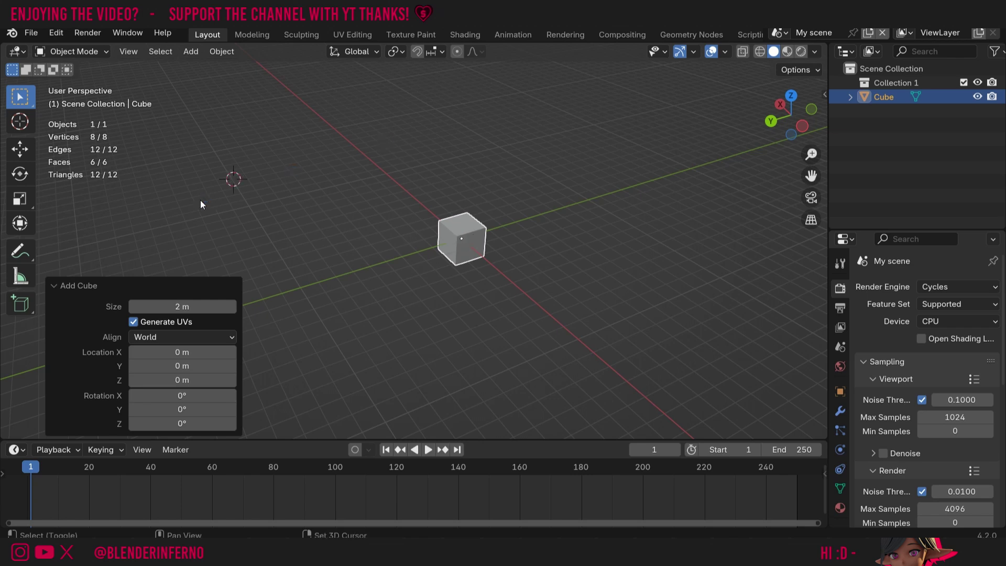
key("shift+a")
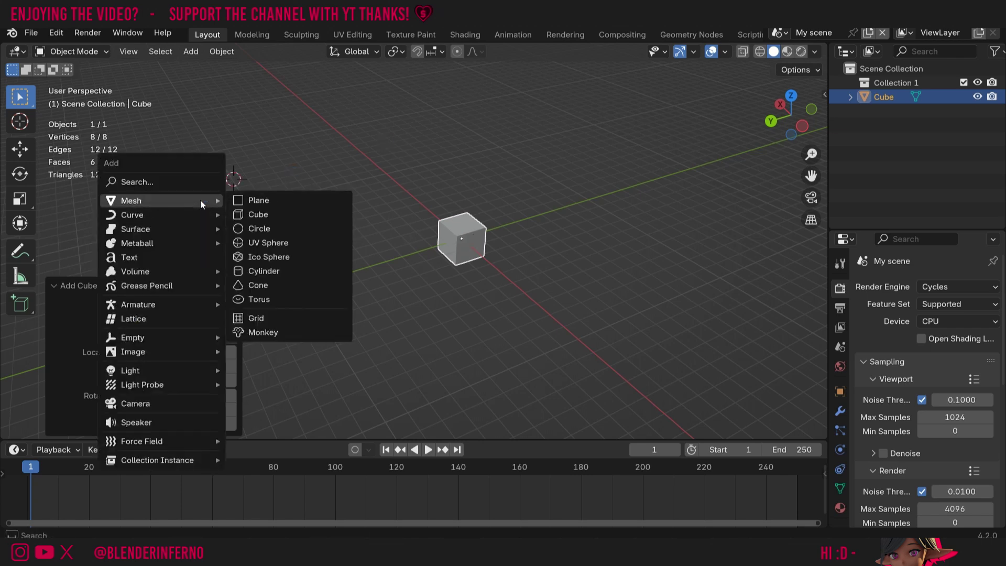
left_click(263, 216)
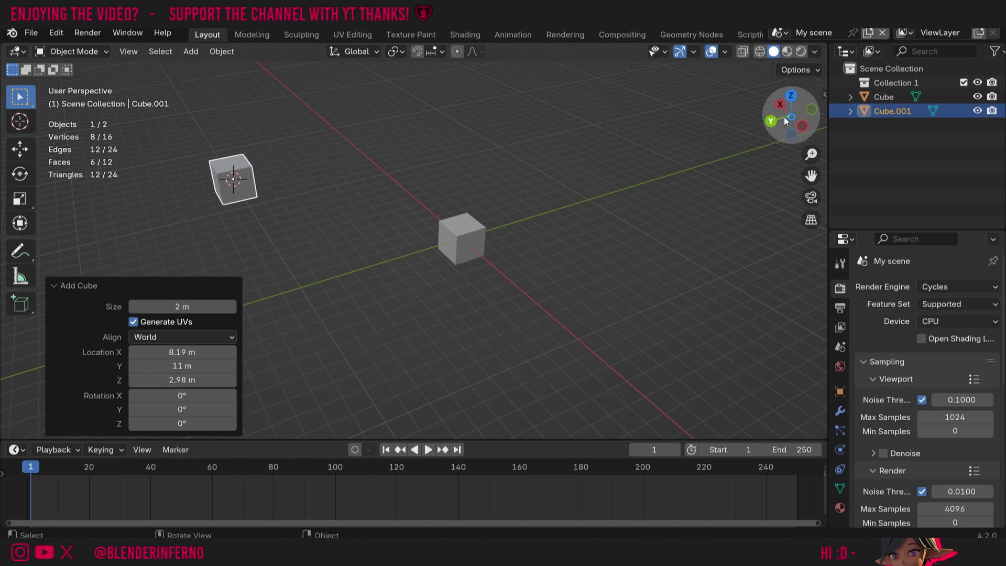
left_click_drag(788, 113, 640, 131)
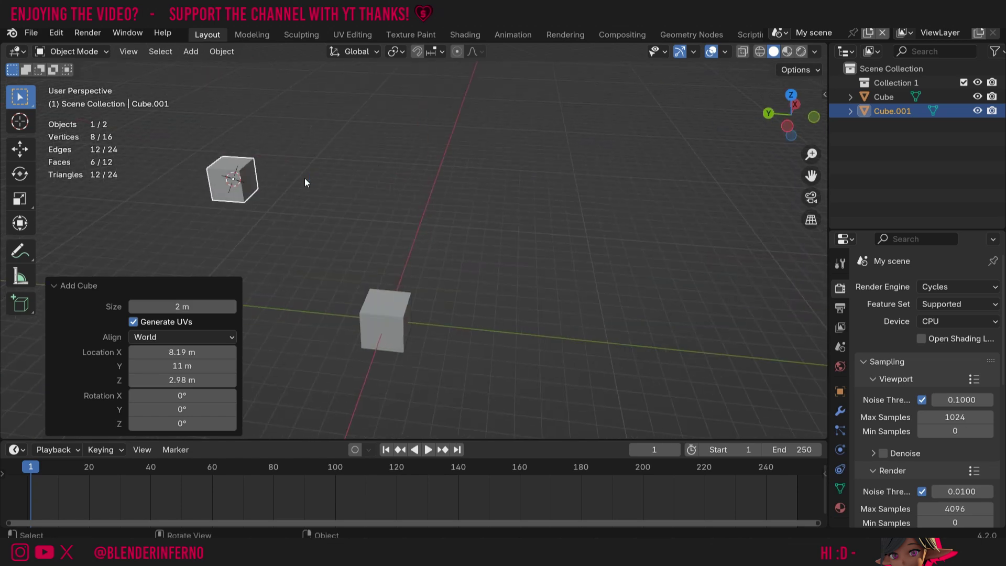
- Delete the second cube and return the 3D cursor to the world origin
key("x")
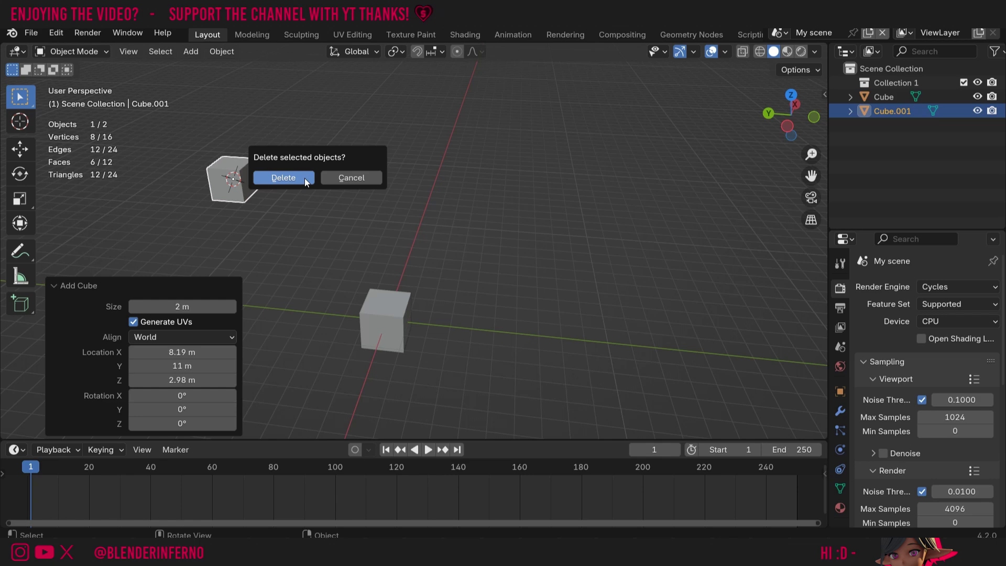
left_click(304, 178)
key("shift+s")
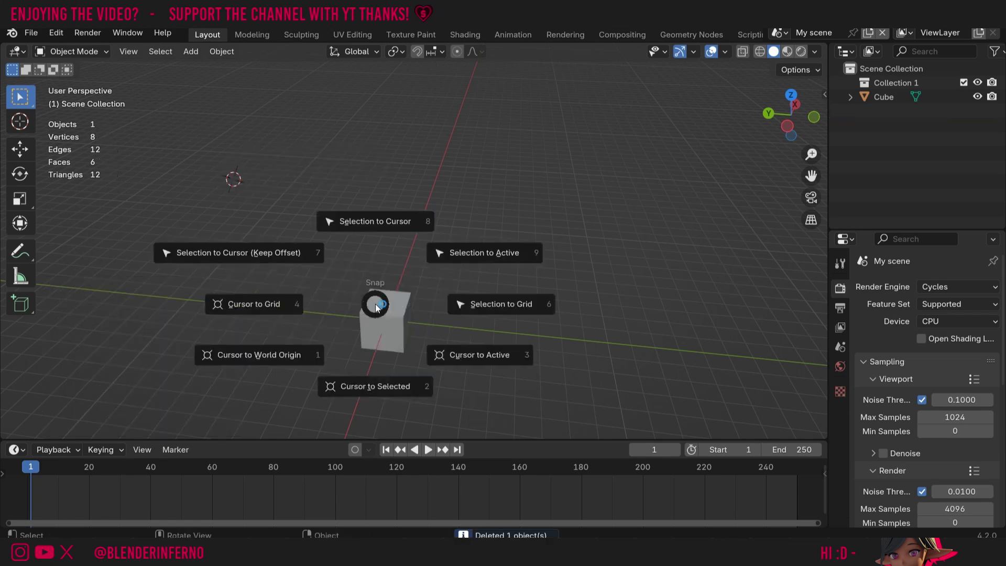
left_click(279, 356)
- In Edit Mode with vertex selection, snap the 3D cursor to a bottom corner vertex of the cube, and return to Object Mode
left_click(395, 328)
key("KP_Decimal")
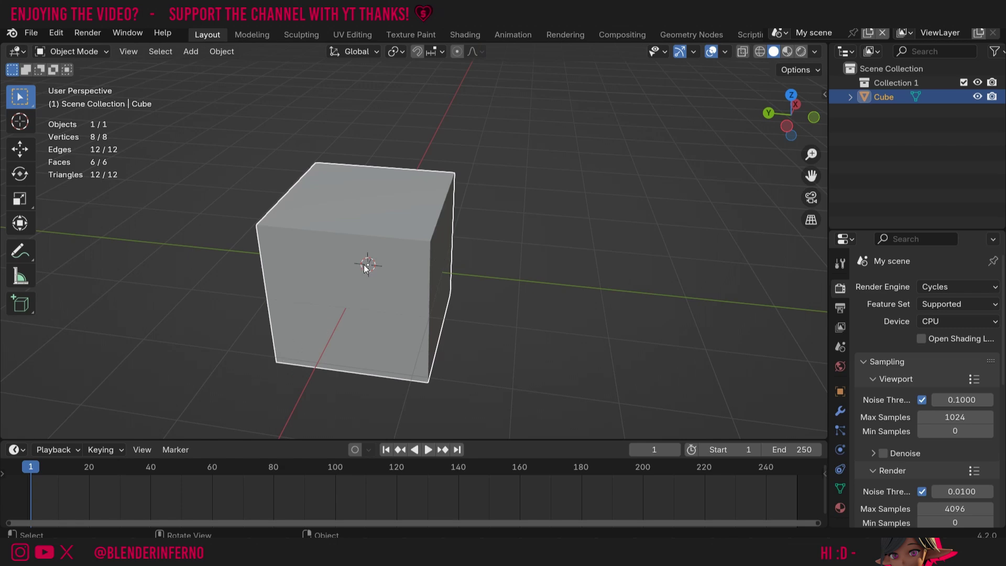
key("Tab")
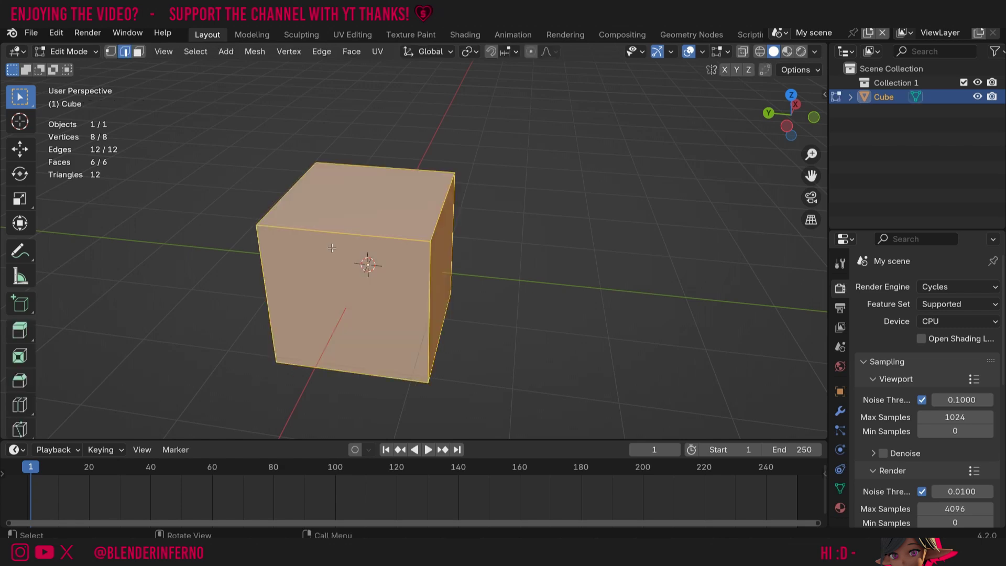
key("1")
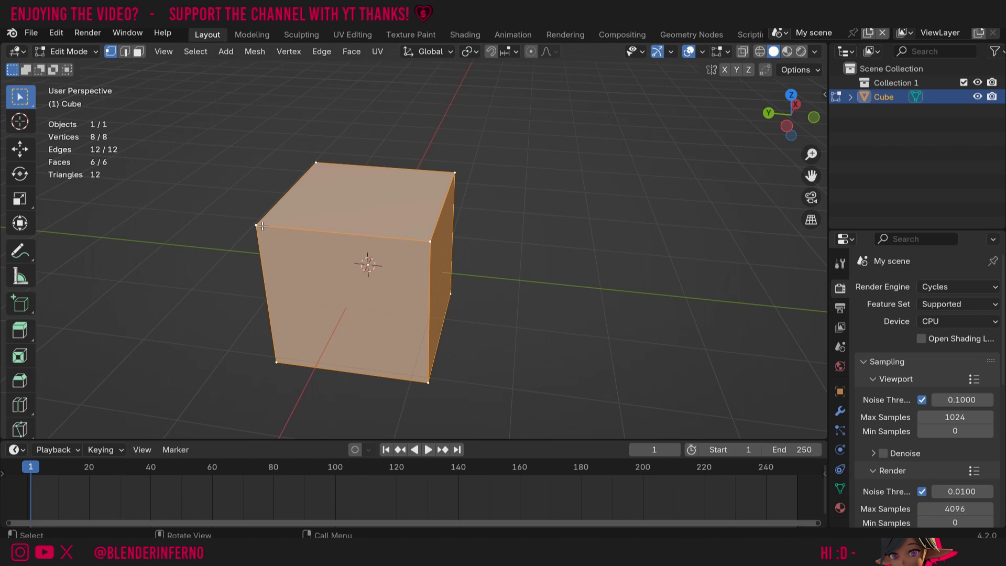
left_click(257, 225)
left_click(428, 240)
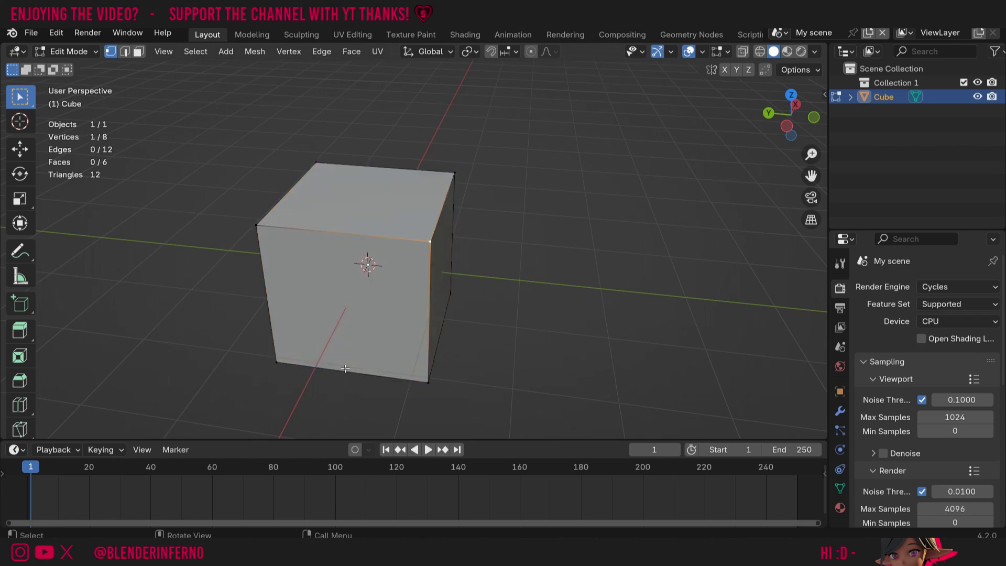
left_click(277, 362)
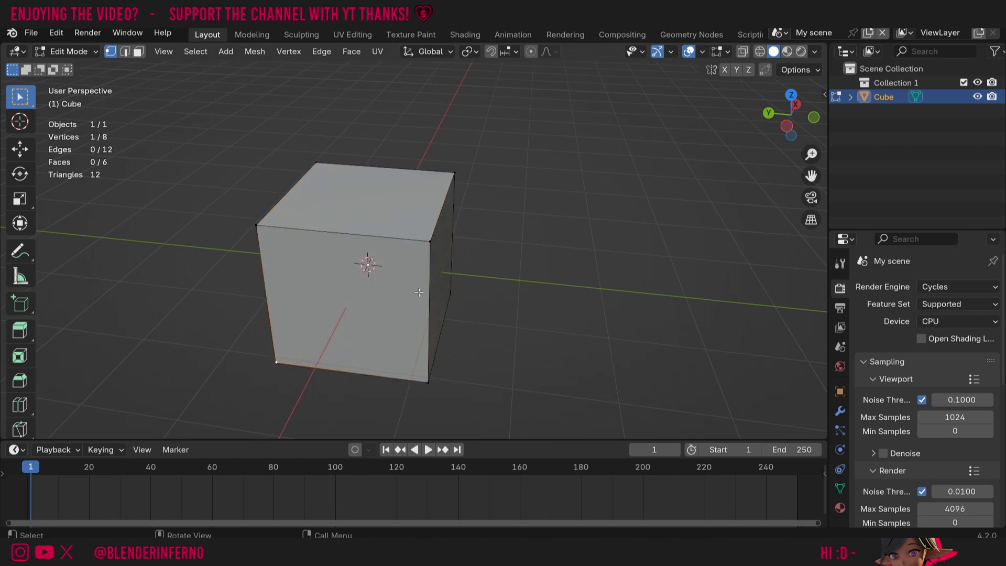
key("shift+s")
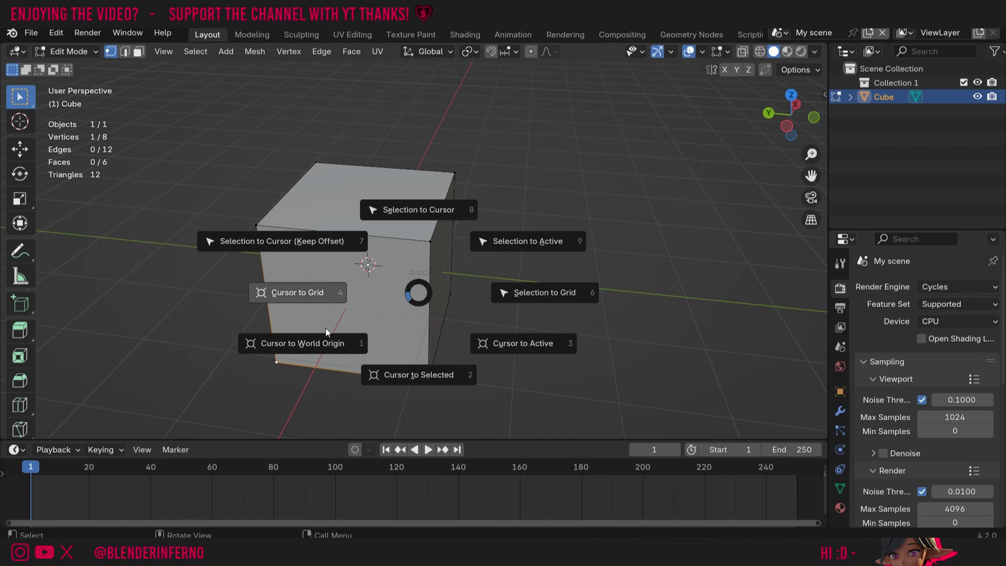
left_click(421, 374)
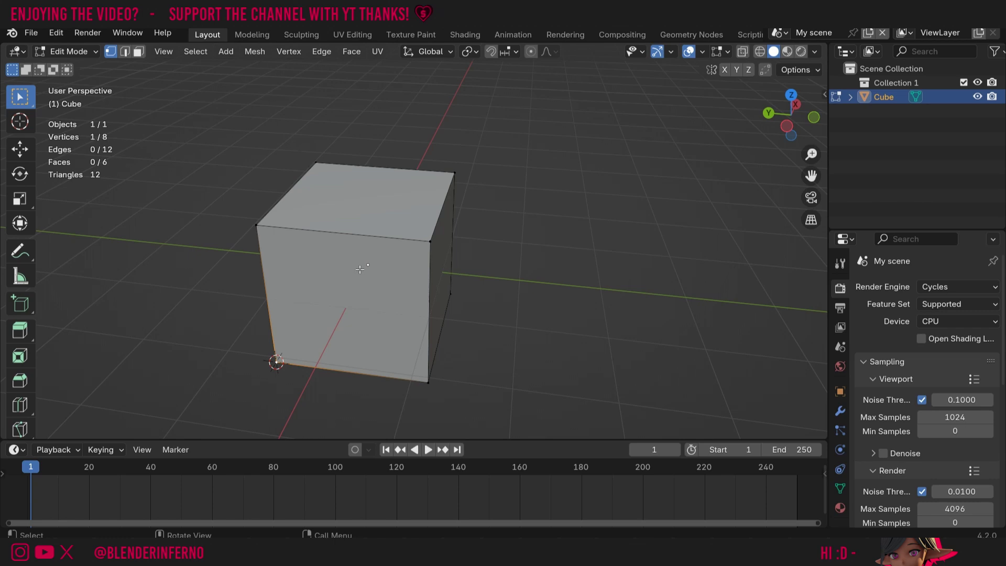
key("Tab")
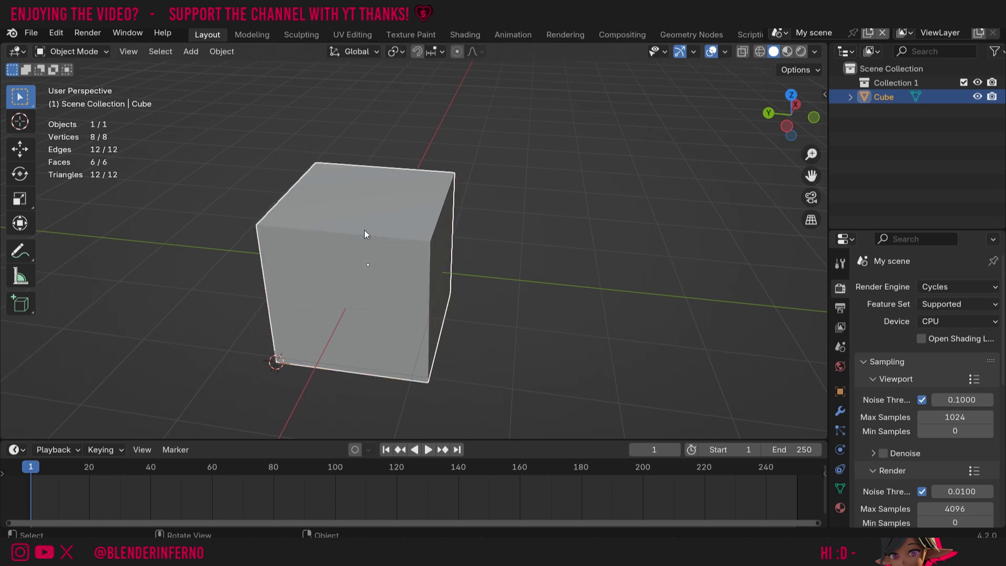
- Try rotating the cube freely with the Median Point pivot
left_click_drag(791, 115, 694, 116)
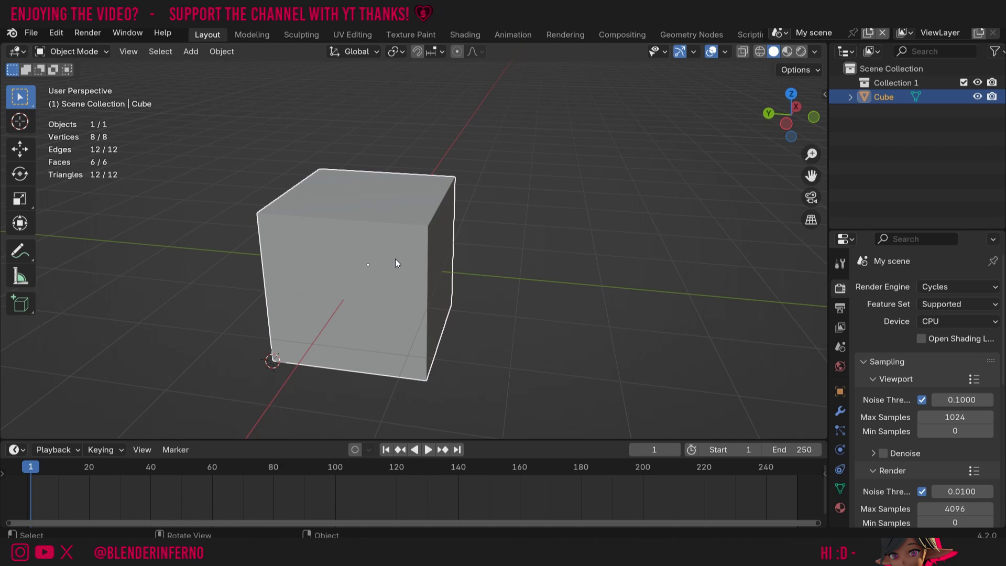
key("r")
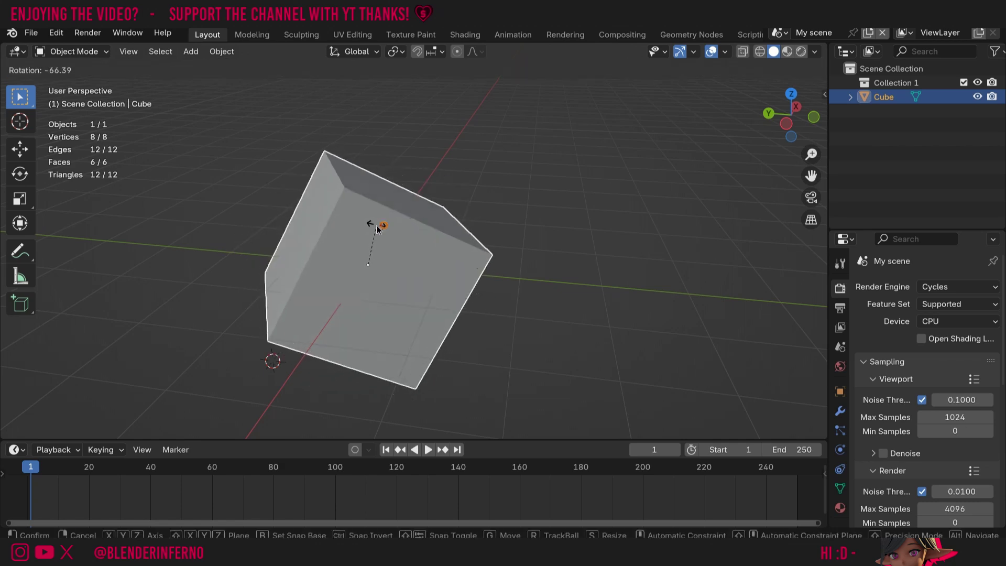
key("Escape")
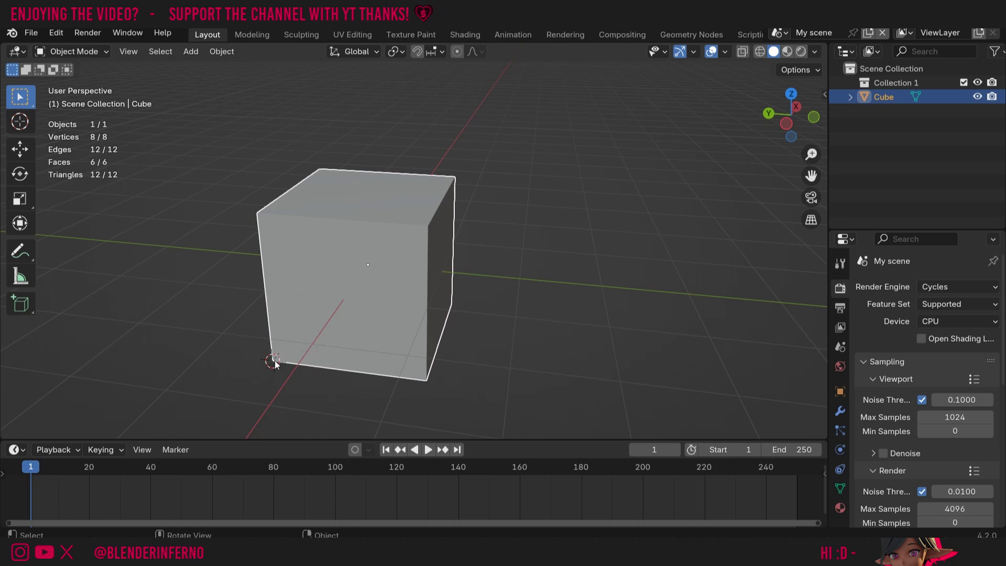
- Set the transform pivot point to 3D Cursor and try rotating the cube around its bottom corner
left_click(310, 332)
left_click(398, 54)
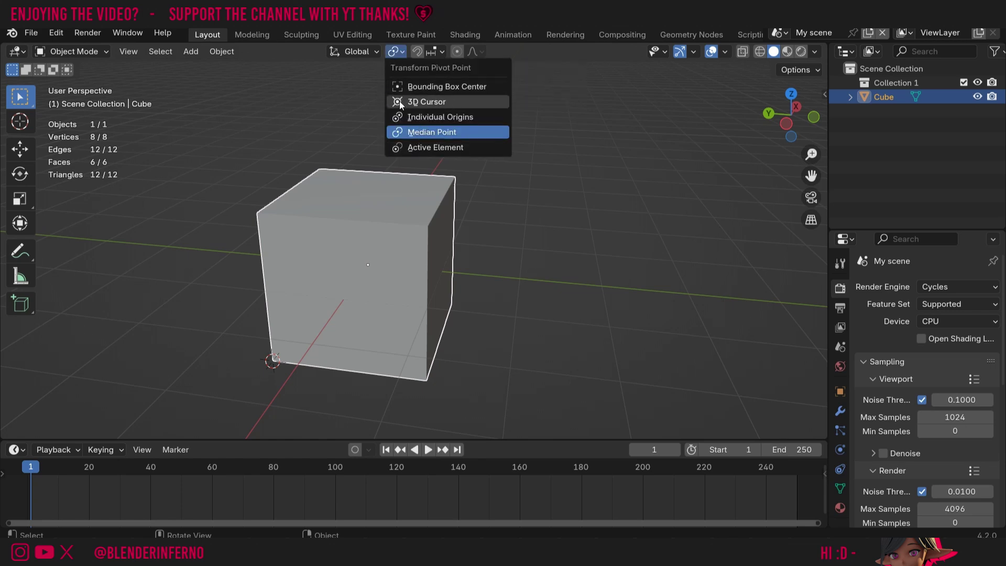
left_click(422, 103)
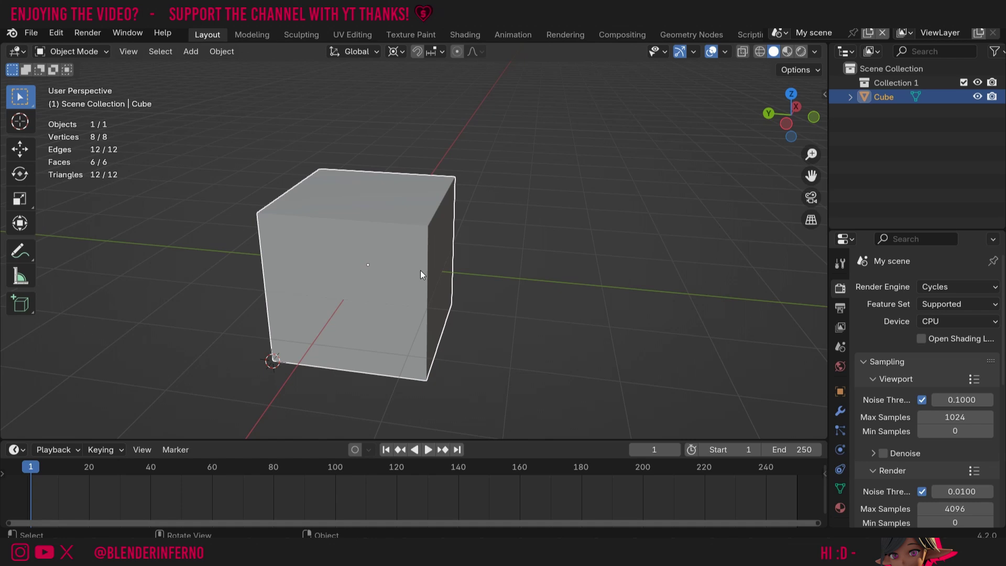
key("r")
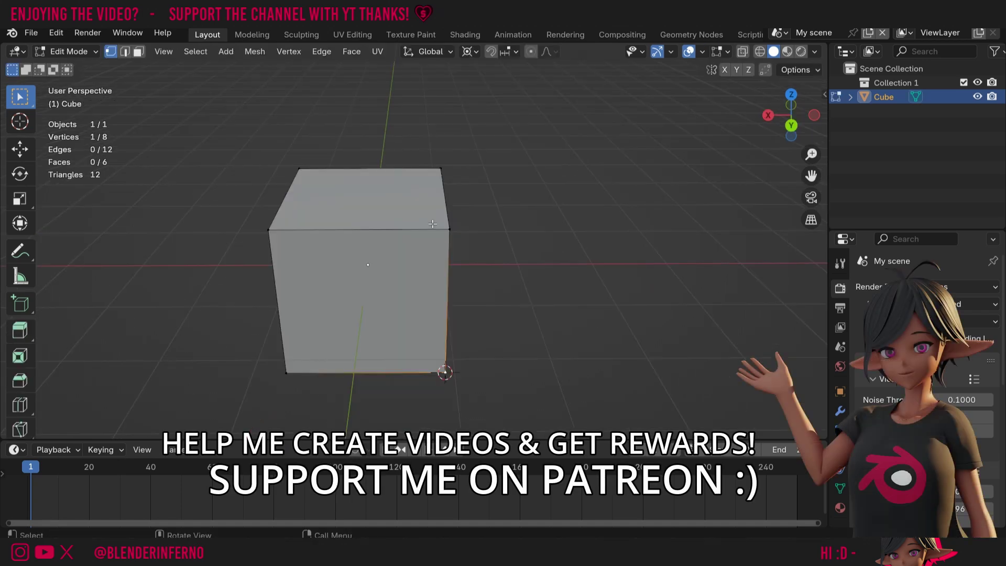
- Snap the upper corner vertex directly above the 3D cursor to the cursor in Edit Mode, and undo the snap
left_click(453, 232)
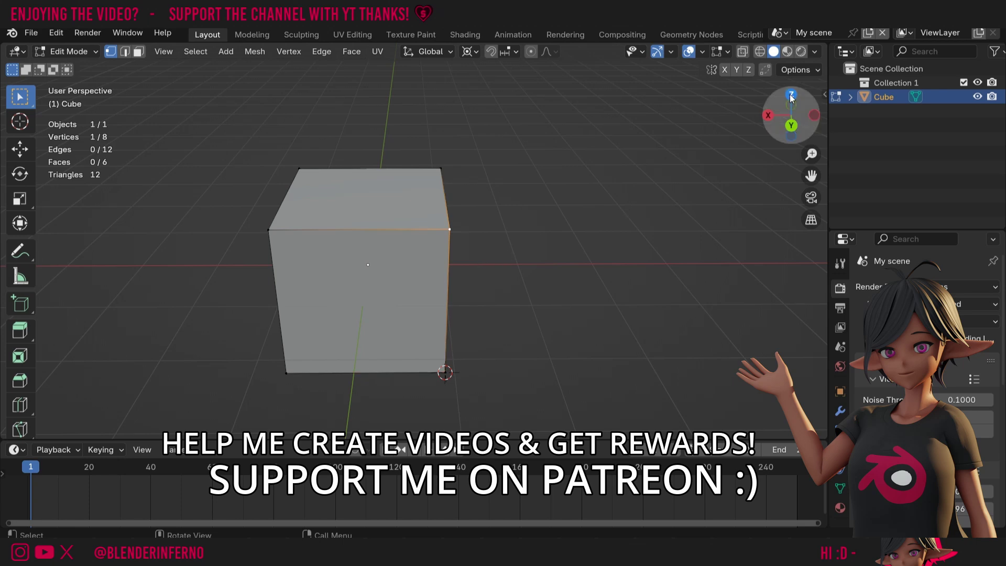
left_click_drag(793, 107, 702, 115)
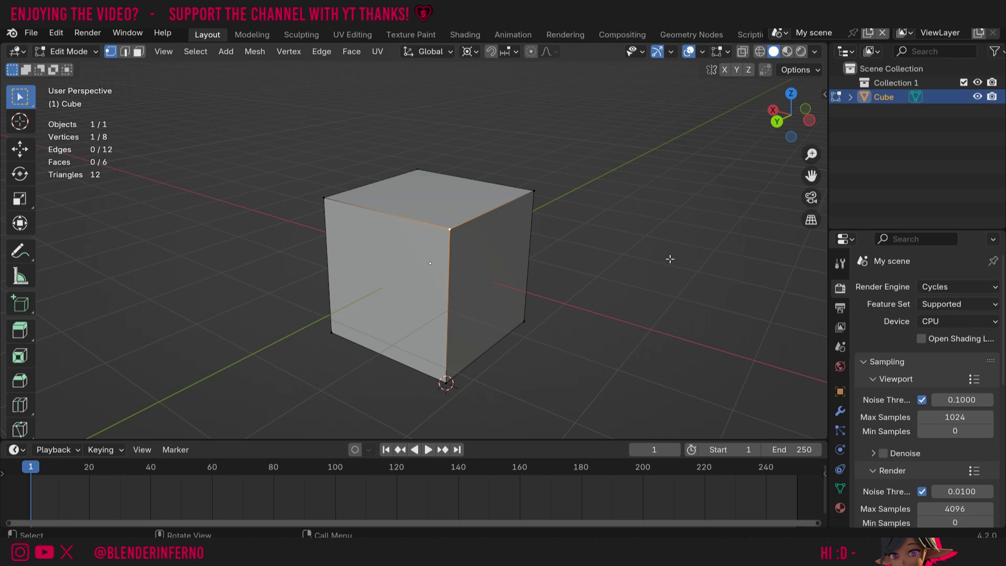
key("shift+s")
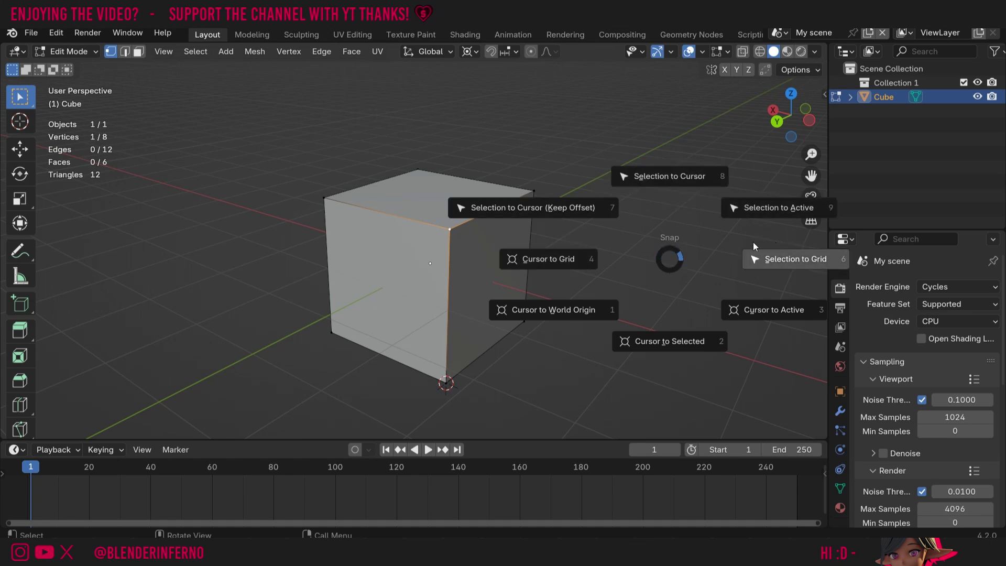
left_click(655, 177)
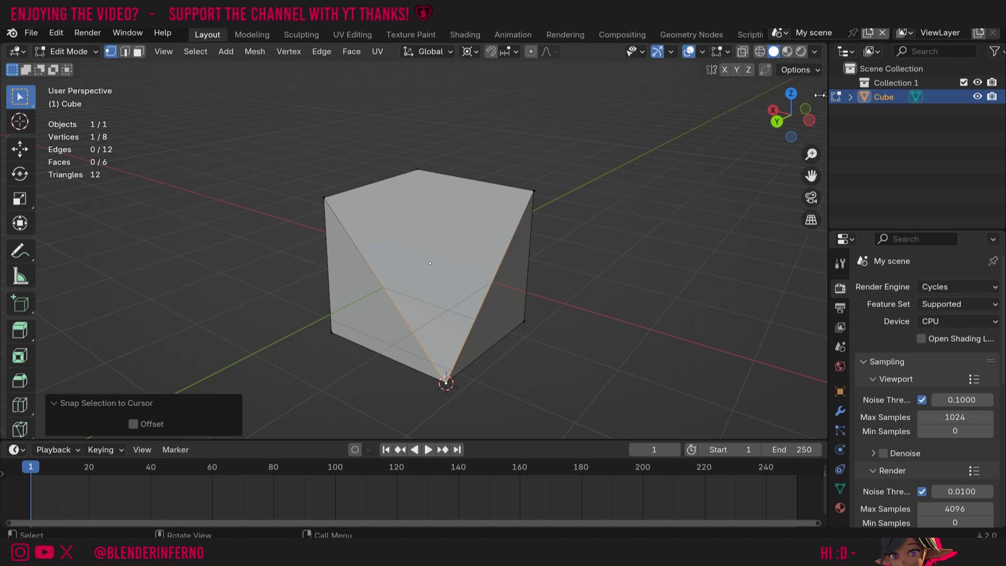
middle_click_drag(696, 196, 564, 158)
key("ctrl+z")
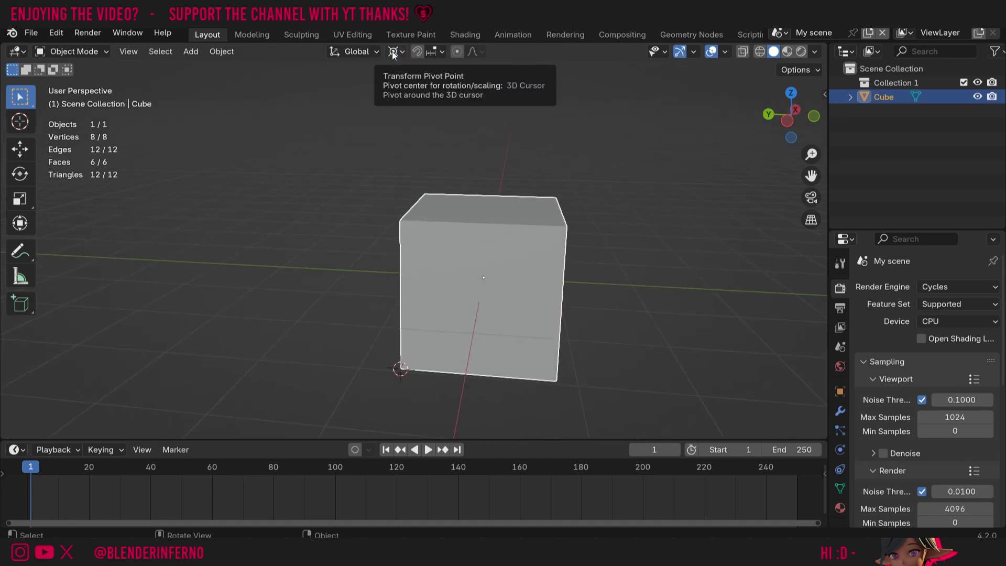
- Try scaling the whole cube up from the 3D cursor in Object Mode
key("s")
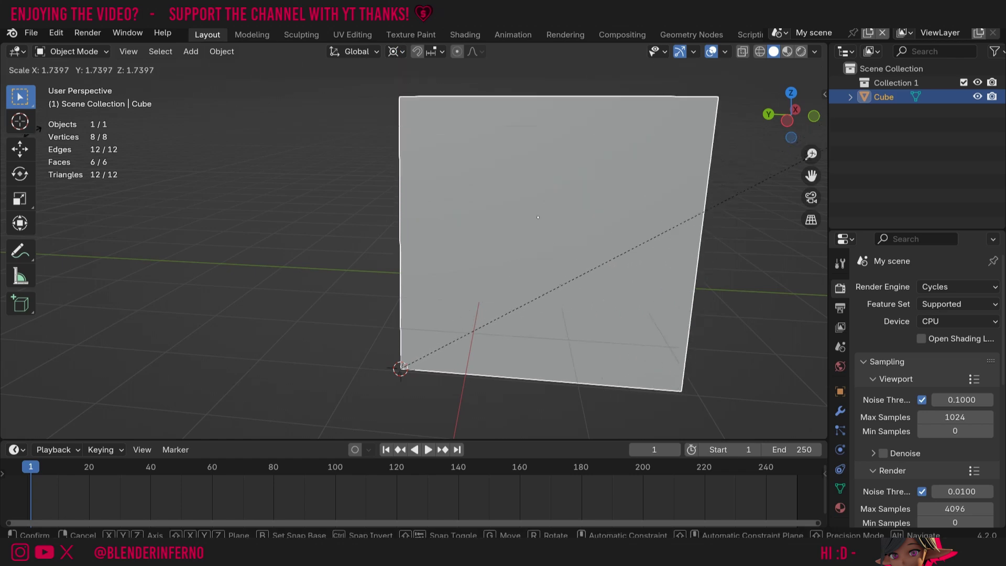
key("Escape")
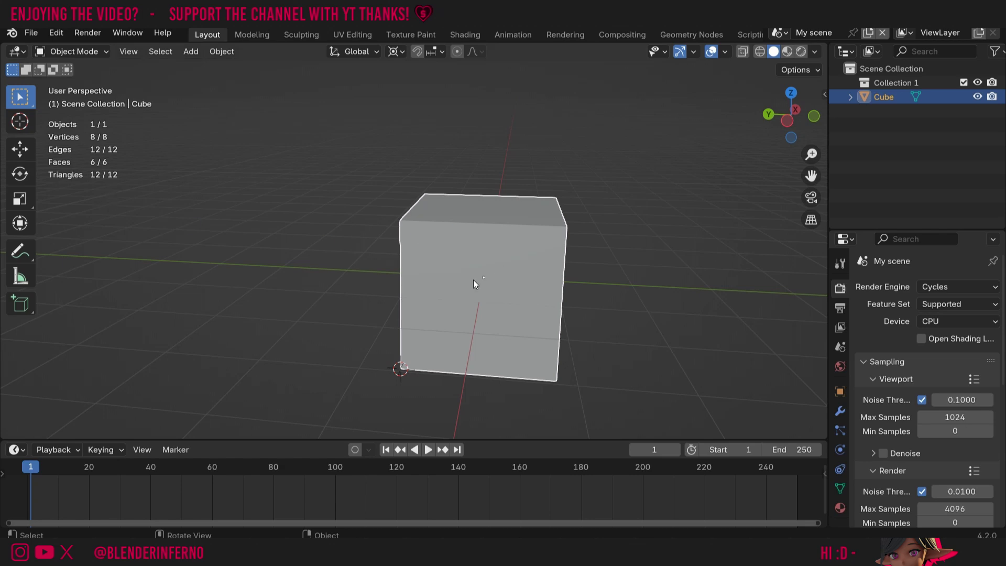